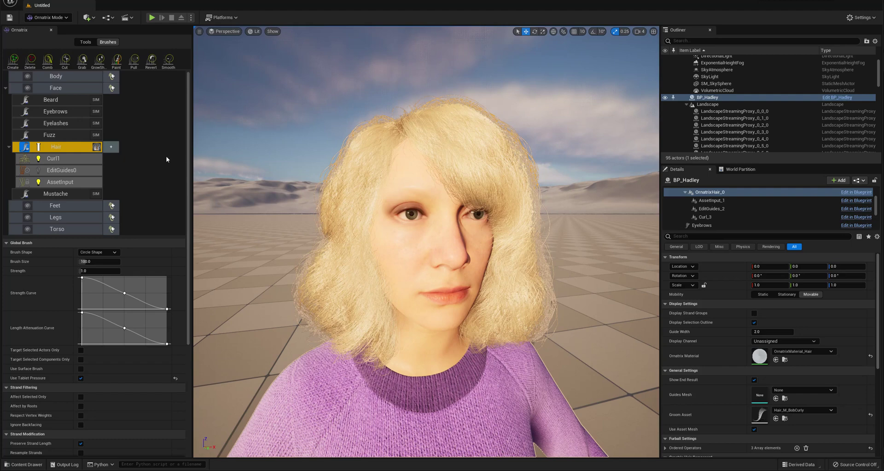
- Open the export formats and operators list, then close it without choosing anything
{"action": "left_click", "coordinate": [111, 146]}
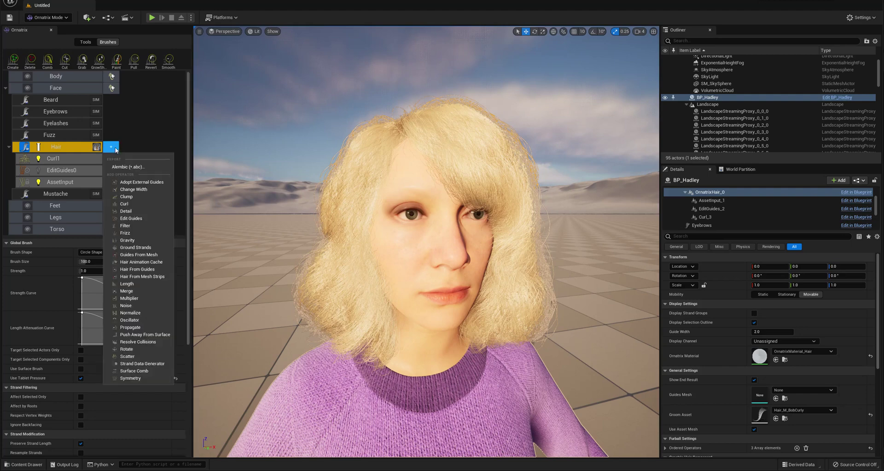
{"action": "left_click", "coordinate": [128, 168]}
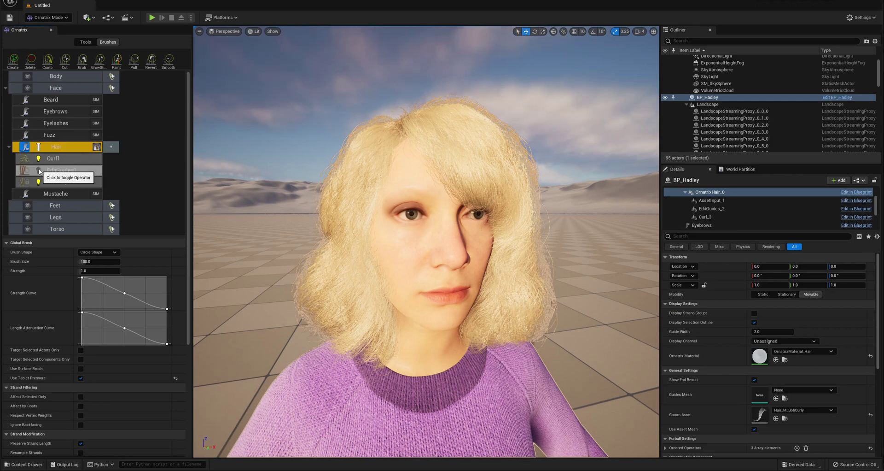
- Toggle EditGuides0 and Curl1 off and on to compare the hair, leaving both enabled
{"action": "left_click", "coordinate": [39, 171]}
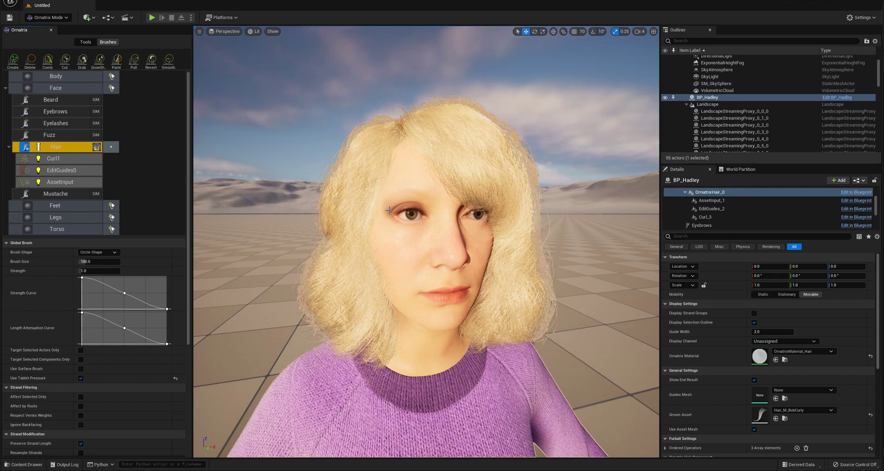
{"action": "left_click_drag", "start_coordinate": [415, 227], "coordinate": [530, 226], "text": "alt"}
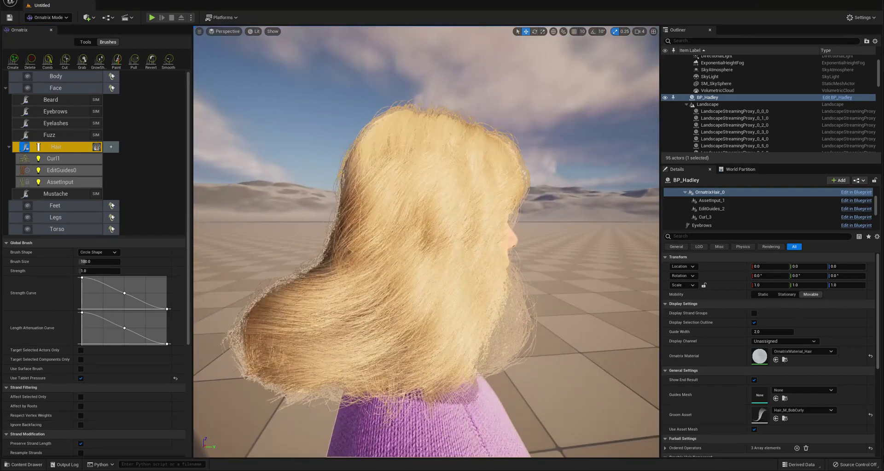
{"action": "left_click", "coordinate": [39, 171]}
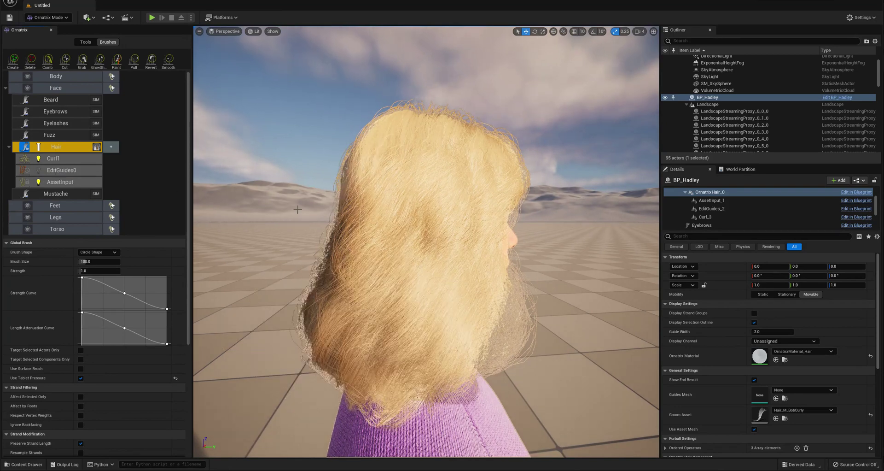
{"action": "left_click", "coordinate": [38, 170]}
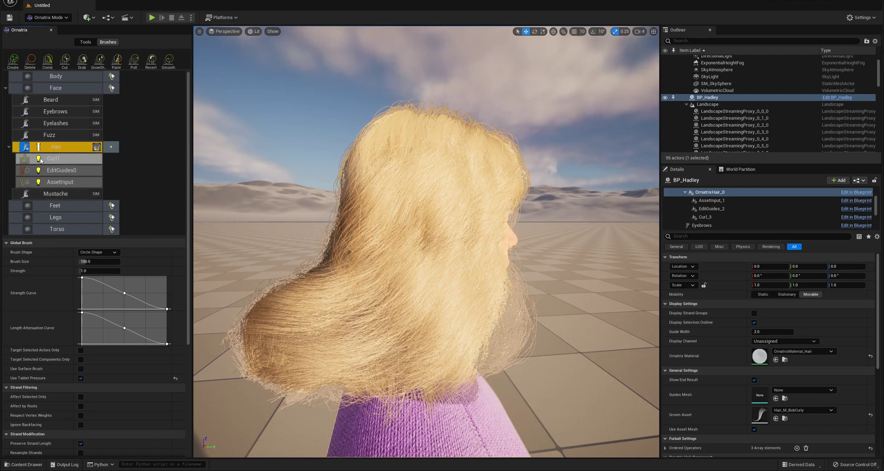
{"action": "left_click", "coordinate": [39, 159]}
{"action": "left_click", "coordinate": [38, 159]}
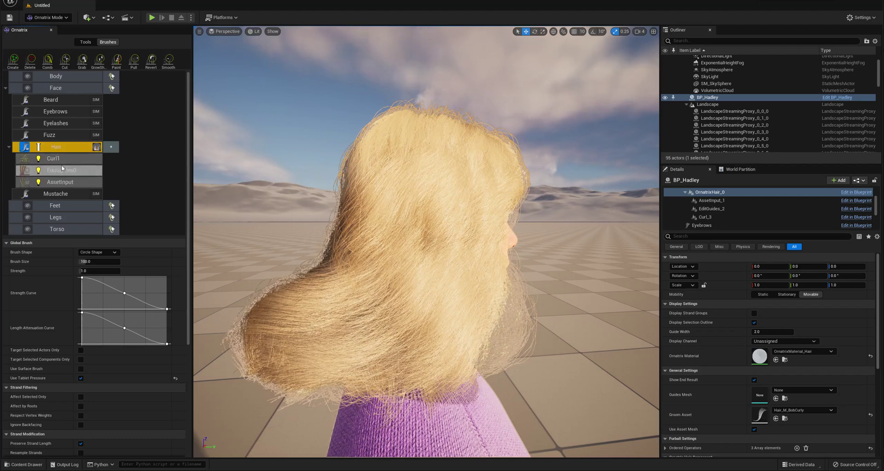
{"action": "left_click", "coordinate": [62, 166]}
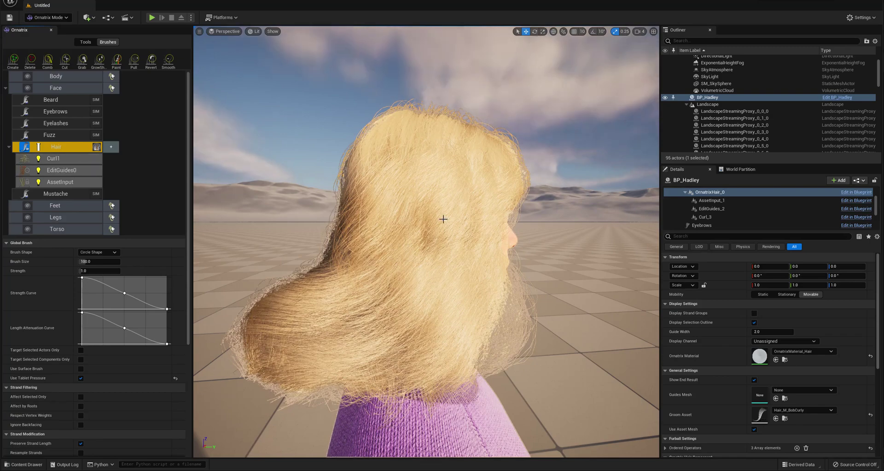
{"action": "mouse_move", "coordinate": [462, 239]}
{"action": "left_mouse_down", "text": "alt"}
{"action": "mouse_move", "coordinate": [502, 239]}
{"action": "mouse_move", "coordinate": [457, 242]}
{"action": "left_mouse_up", "text": "alt"}
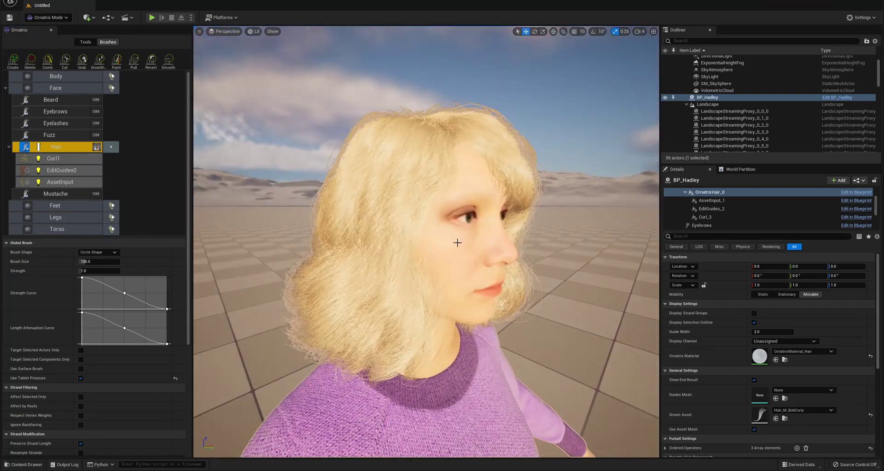
- Start Create Groom from the Ornatrix Tools tab
{"action": "left_click", "coordinate": [87, 42]}
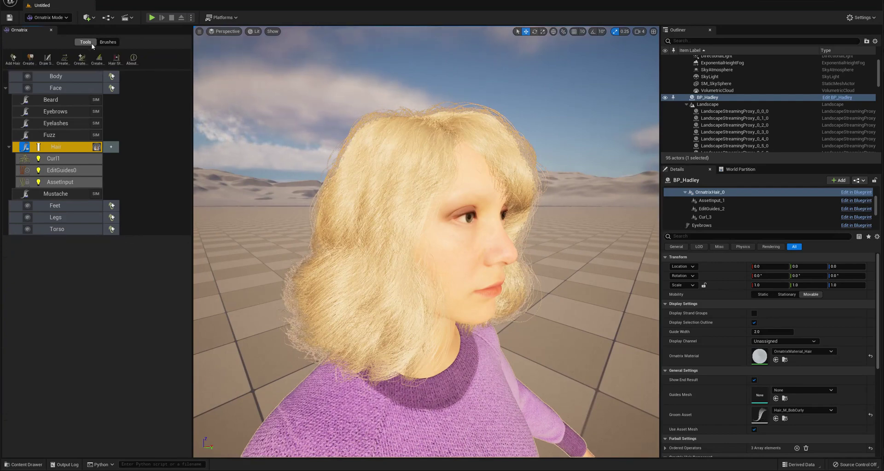
{"action": "left_click", "coordinate": [29, 60]}
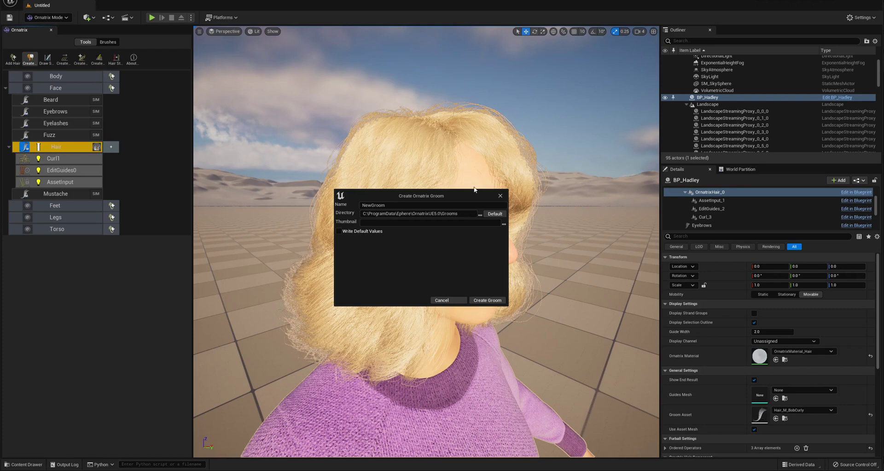
- Create the groom named Hadley in the D:\Business\Ornatrix\2022-08-06 directory
{"action": "left_click_drag", "start_coordinate": [465, 213], "coordinate": [375, 210]}
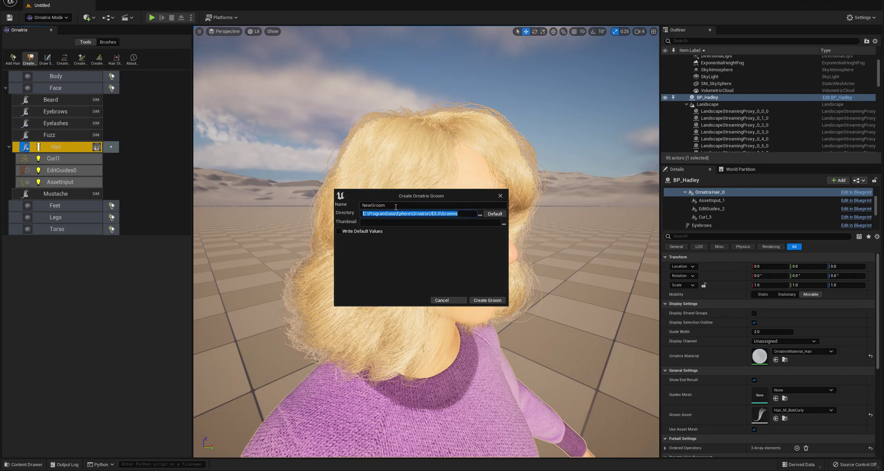
{"action": "type", "text": "D:\\Business\\Ornatrix\\2022-08-06"}
{"action": "key", "text": "shift+Tab"}
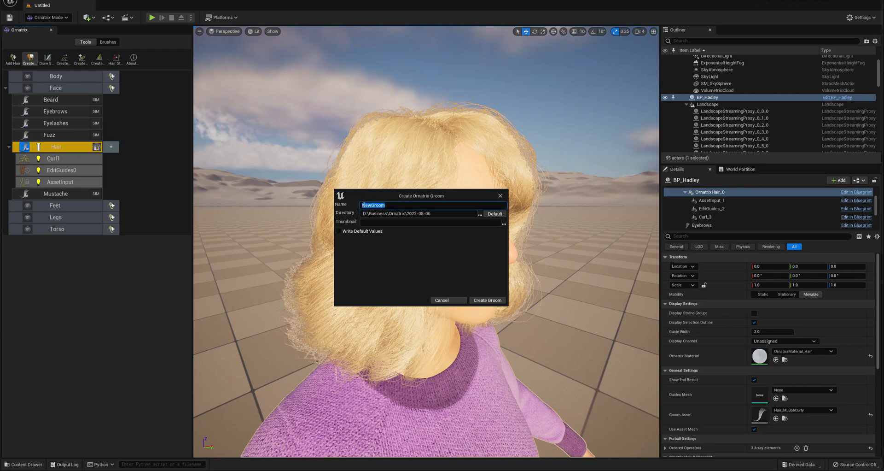
{"action": "type", "text": "Had"}
{"action": "type", "text": "ley"}
{"action": "left_click", "coordinate": [487, 300]}
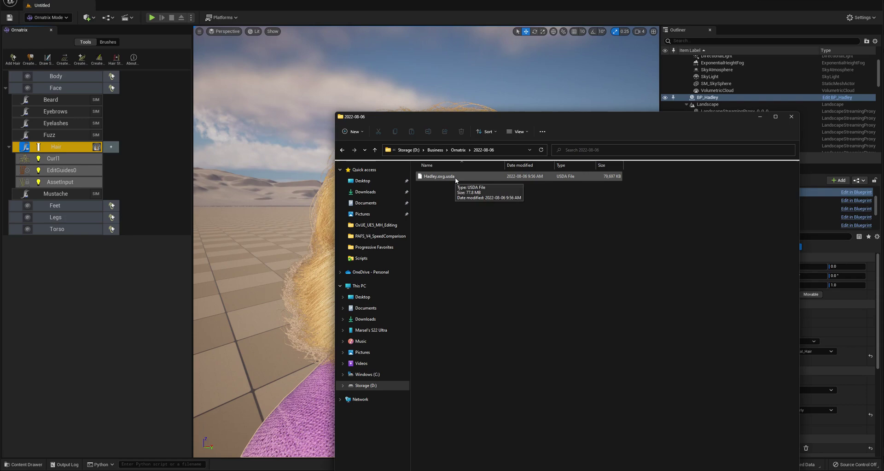
- Move the Explorer folder holding the Hadley file aside and return to the editor
{"action": "mouse_move", "coordinate": [464, 120]}
{"action": "left_mouse_down"}
{"action": "mouse_move", "coordinate": [870, 108]}
{"action": "mouse_move", "coordinate": [676, 111]}
{"action": "left_mouse_up"}
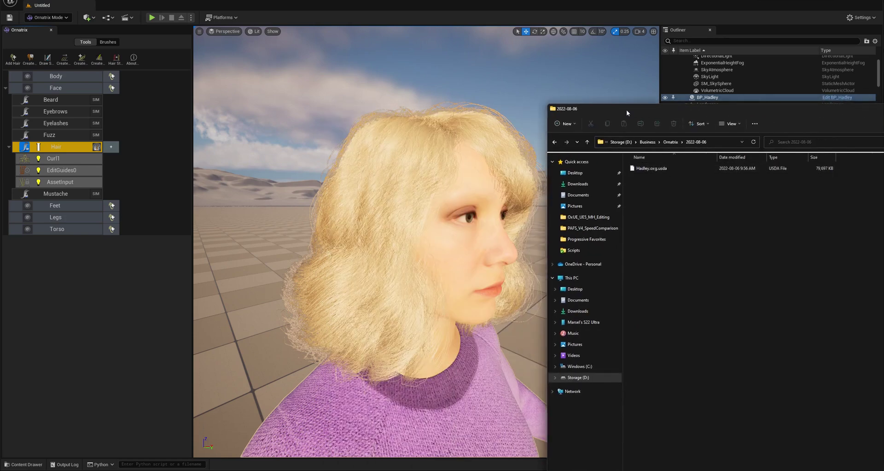
{"action": "left_click", "coordinate": [404, 199]}
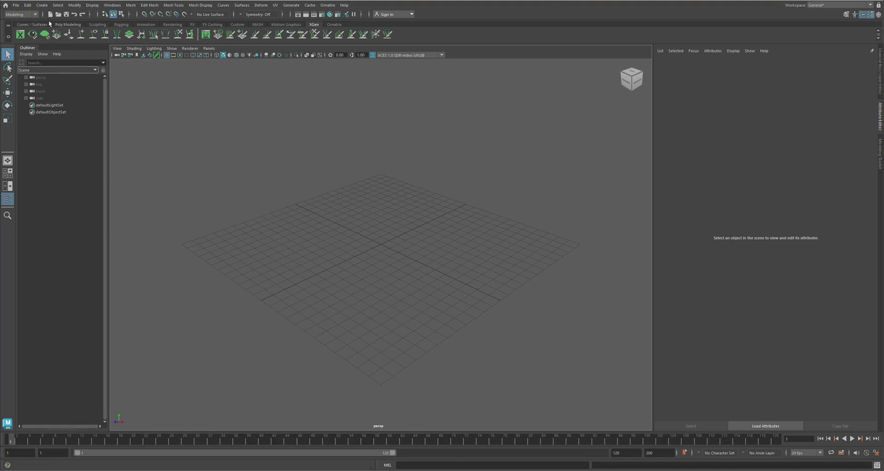
- Open Select Groom from the Ornatrix shelf and select its folder path field
{"action": "left_click", "coordinate": [339, 26]}
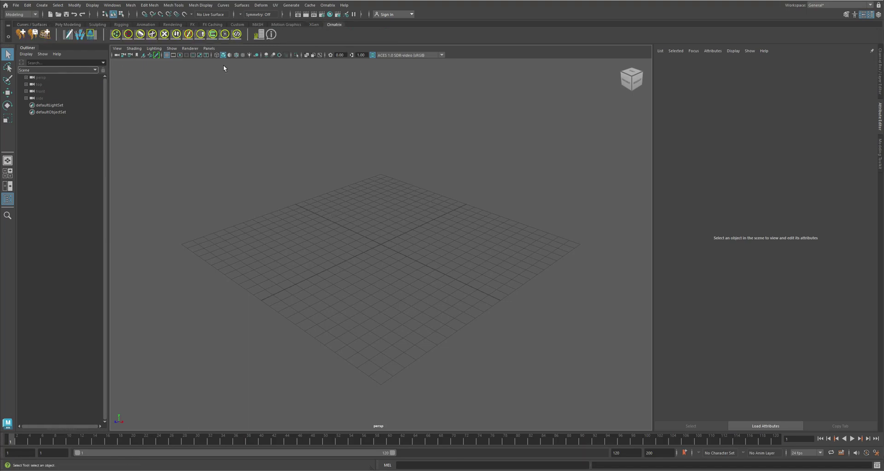
{"action": "left_click", "coordinate": [22, 36]}
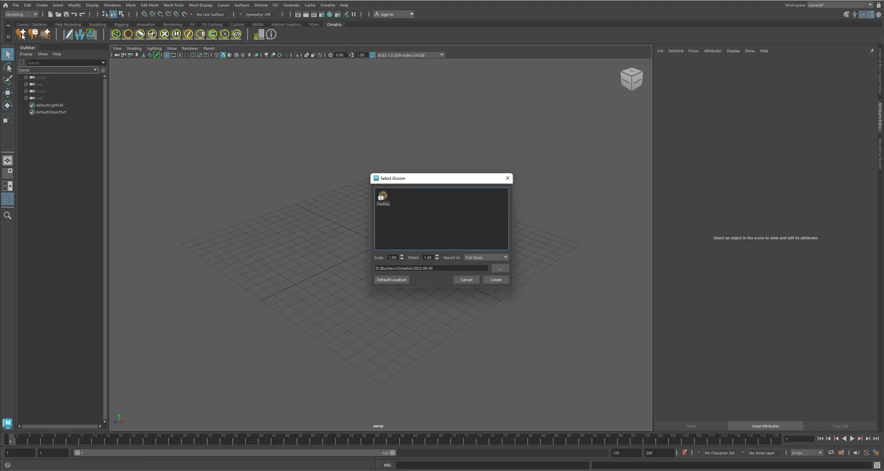
{"action": "left_click", "coordinate": [439, 269]}
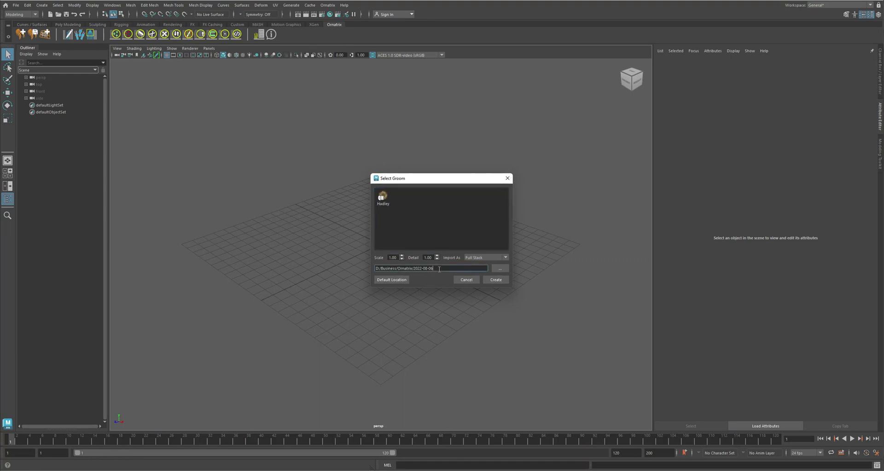
{"action": "left_click_drag", "start_coordinate": [450, 268], "coordinate": [365, 268]}
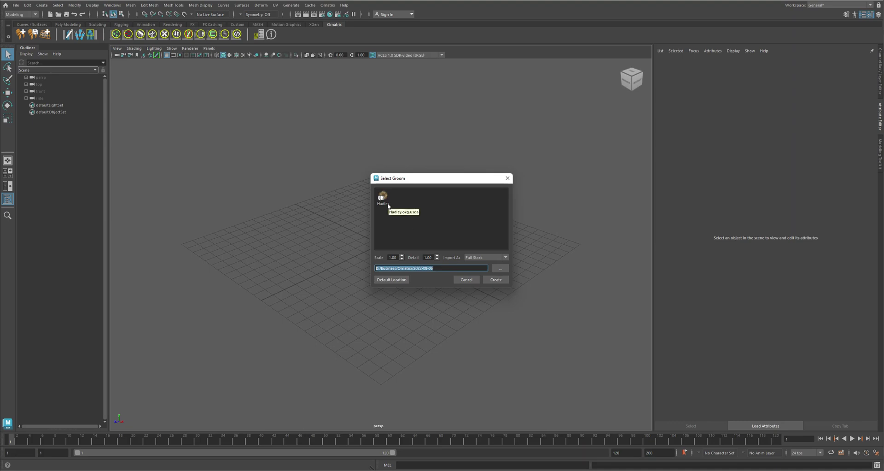
- Import the Hadley groom and view the head from the front
{"action": "double_click", "coordinate": [384, 199]}
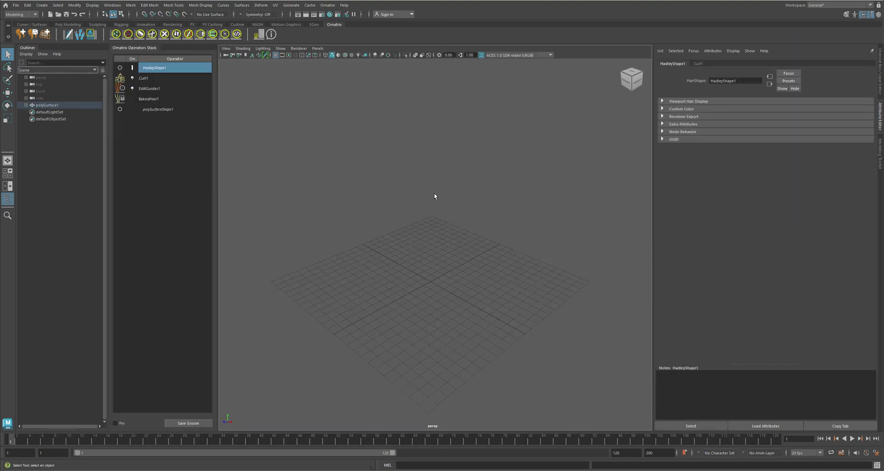
{"action": "mouse_move", "coordinate": [461, 249]}
{"action": "left_mouse_down", "text": "alt"}
{"action": "mouse_move", "coordinate": [494, 252]}
{"action": "mouse_move", "coordinate": [440, 234]}
{"action": "mouse_move", "coordinate": [465, 240]}
{"action": "left_mouse_up", "text": "alt"}
{"action": "left_click", "coordinate": [355, 158]}
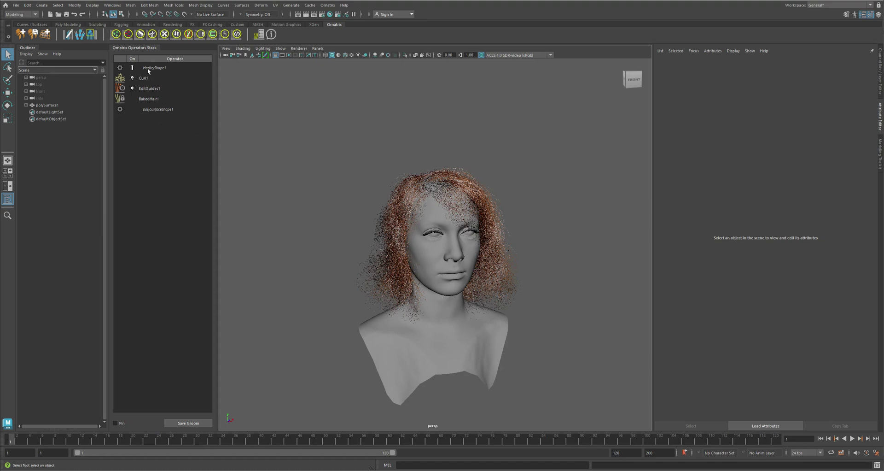
- Toggle the Curl1 and EditGuides1 operators off and on to confirm they work
{"action": "left_click", "coordinate": [133, 79]}
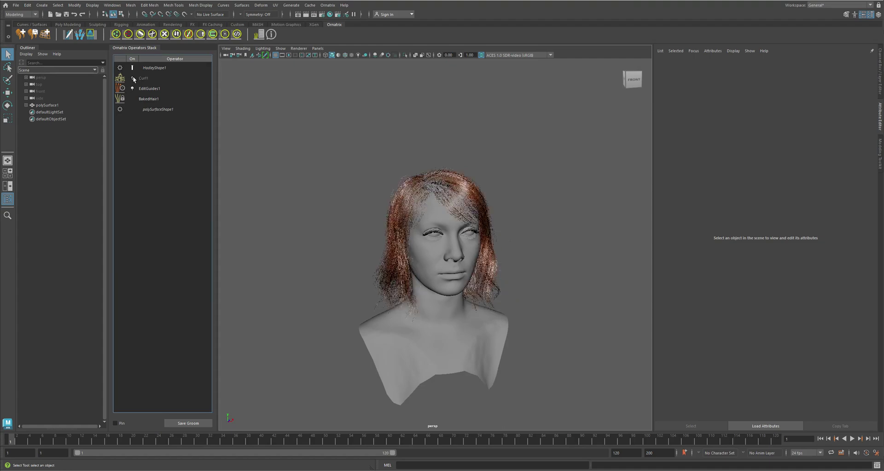
{"action": "left_click_drag", "start_coordinate": [415, 184], "coordinate": [489, 184], "text": "alt"}
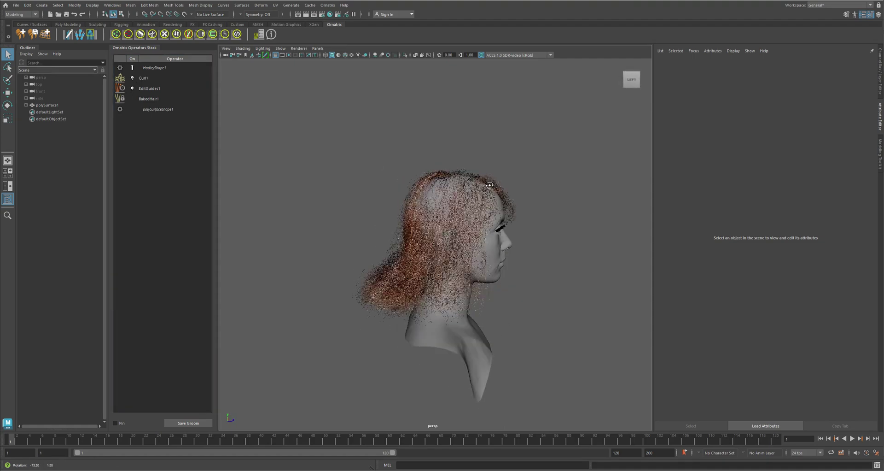
{"action": "left_click", "coordinate": [133, 88]}
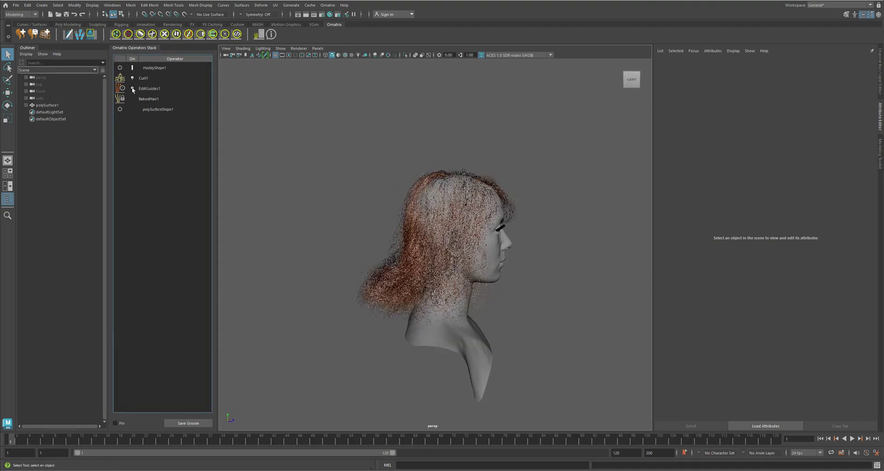
{"action": "left_click_drag", "start_coordinate": [453, 224], "coordinate": [405, 255], "text": "alt"}
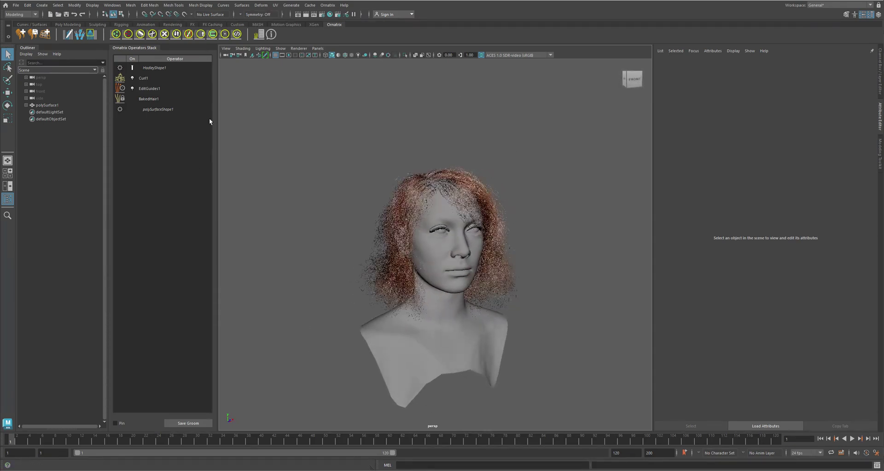
- Raise BakedHair1's Display Fraction from 0.1 to 1.0 and orbit around the full hair
{"action": "left_click", "coordinate": [155, 99]}
{"action": "mouse_move", "coordinate": [300, 236]}
{"action": "left_mouse_down", "text": "alt"}
{"action": "mouse_move", "coordinate": [454, 244]}
{"action": "mouse_move", "coordinate": [603, 155]}
{"action": "left_mouse_up", "text": "alt"}
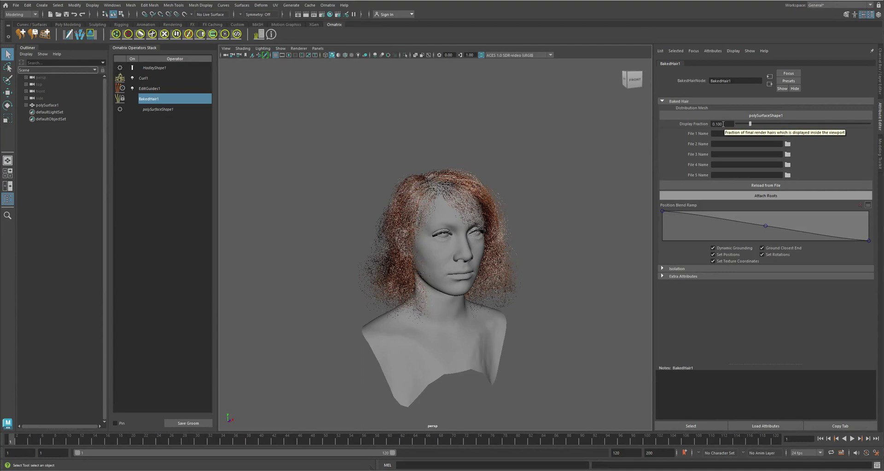
{"action": "left_click_drag", "start_coordinate": [751, 124], "coordinate": [878, 126]}
{"action": "left_click_drag", "start_coordinate": [532, 213], "coordinate": [488, 216], "text": "alt"}
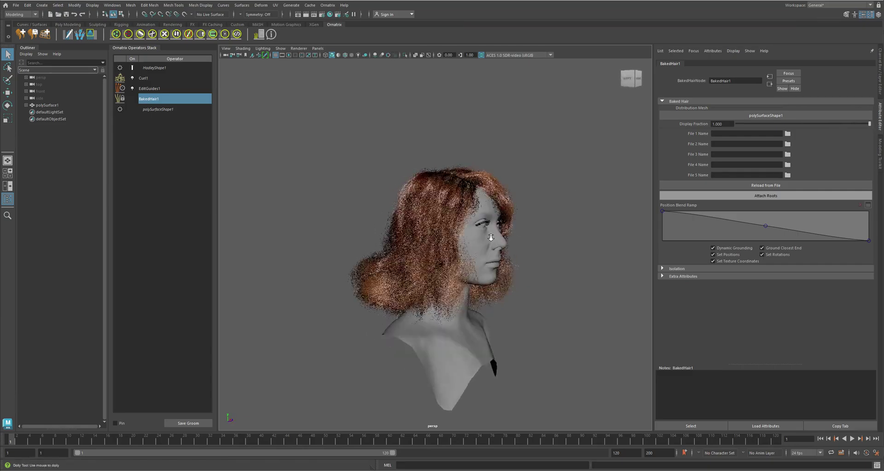
{"action": "scroll", "coordinate": [533, 333], "scroll_direction": "up", "scroll_amount": 5}
{"action": "mouse_move", "coordinate": [534, 333]}
{"action": "left_mouse_down", "text": "alt"}
{"action": "mouse_move", "coordinate": [521, 228]}
{"action": "mouse_move", "coordinate": [353, 235]}
{"action": "left_mouse_up", "text": "alt"}
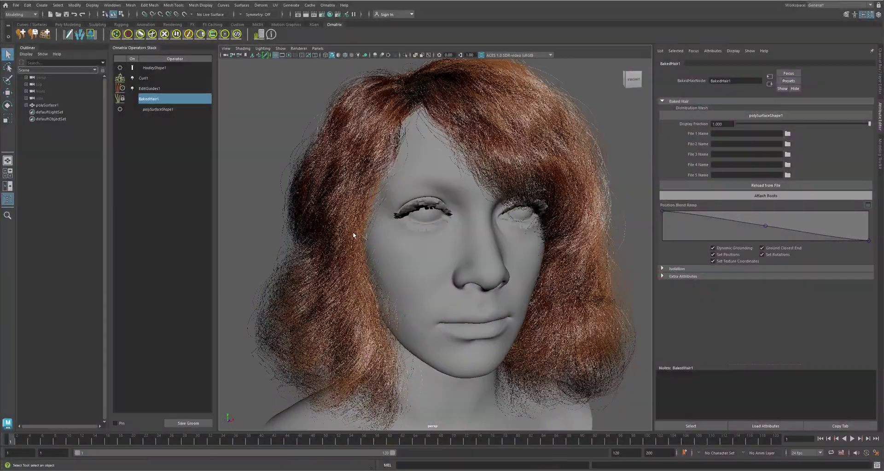